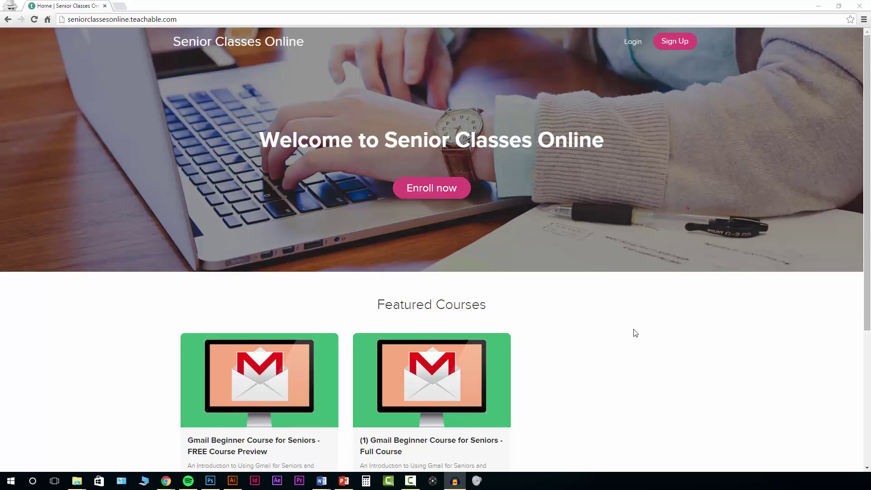
pyautogui.scroll(-2, 633, 332)
pyautogui.scroll(-1, 623, 326)
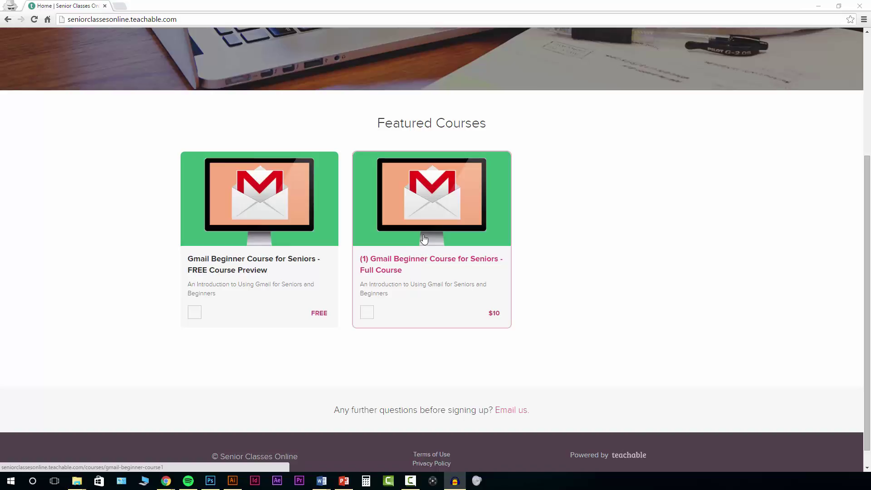
# Open the 'Gmail Beginner Course for Seniors - Full Course' page and review its curriculum
pyautogui.click(423, 238)
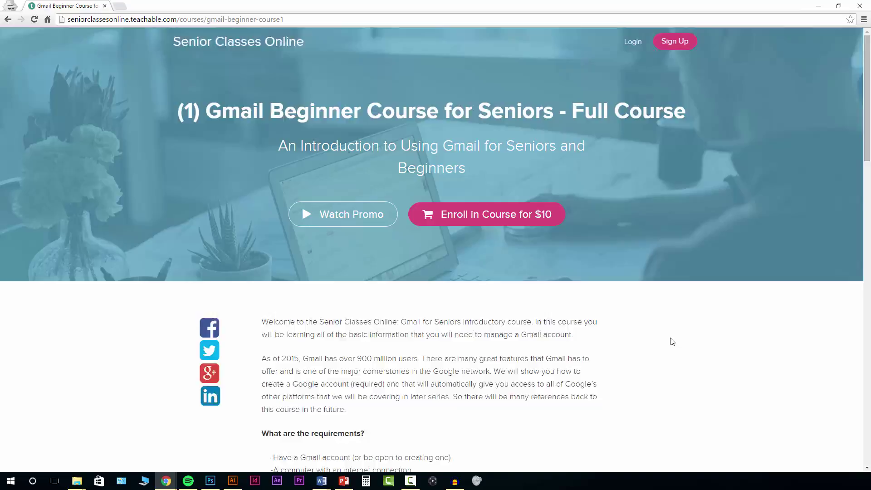
pyautogui.scroll(-2, 670, 341)
pyautogui.scroll(-2, 670, 341)
pyautogui.scroll(-2, 670, 340)
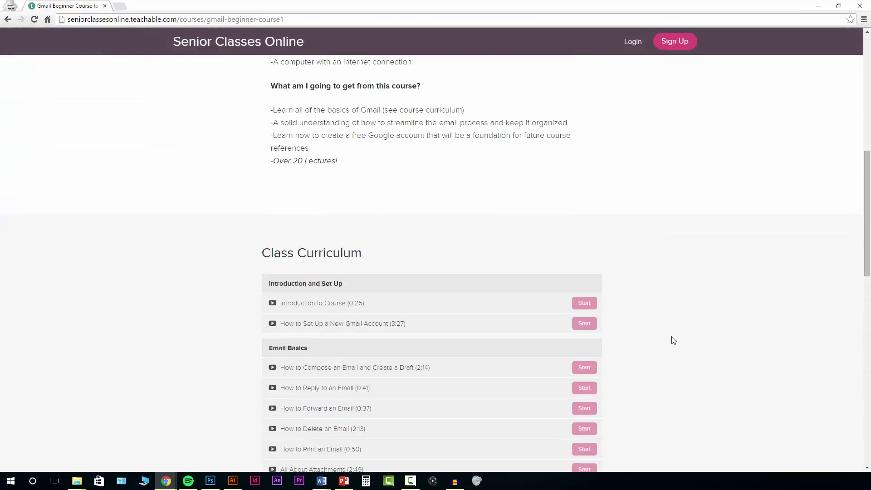
pyautogui.scroll(-1, 672, 340)
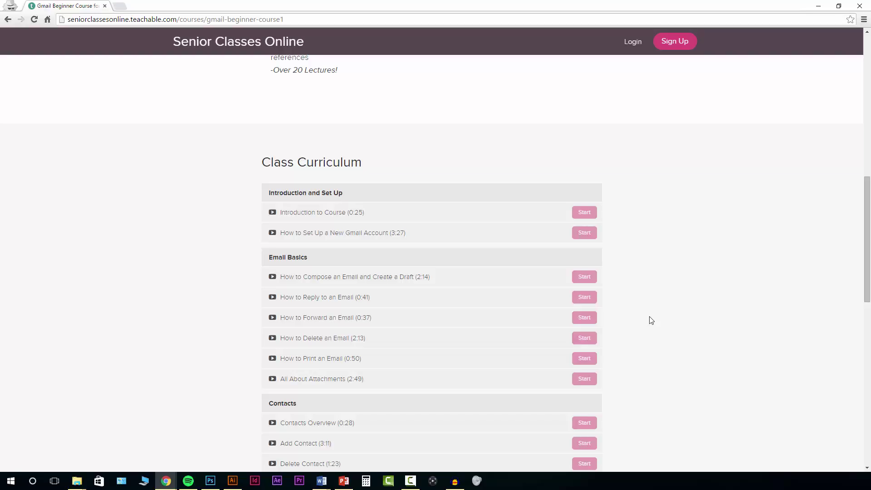
pyautogui.scroll(2, 676, 331)
pyautogui.scroll(5, 676, 331)
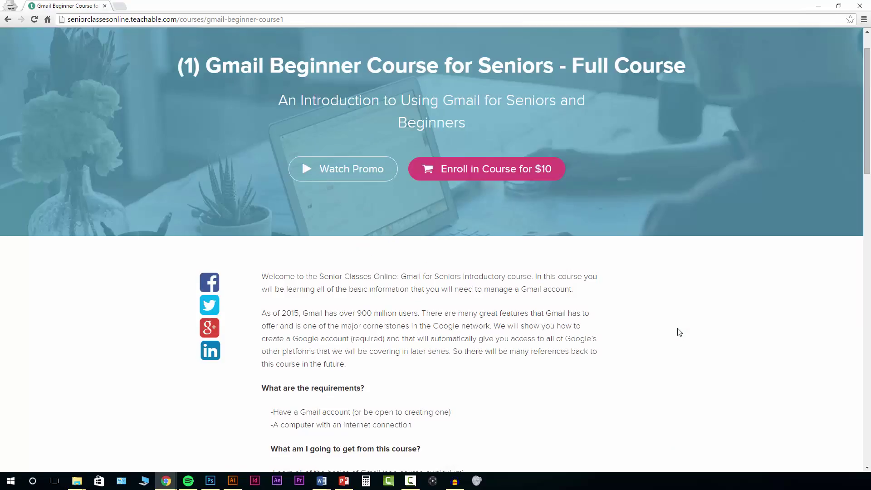
# Enroll in the $10 Gmail course and start entering the coupon code 'thanks'
pyautogui.click(520, 169)
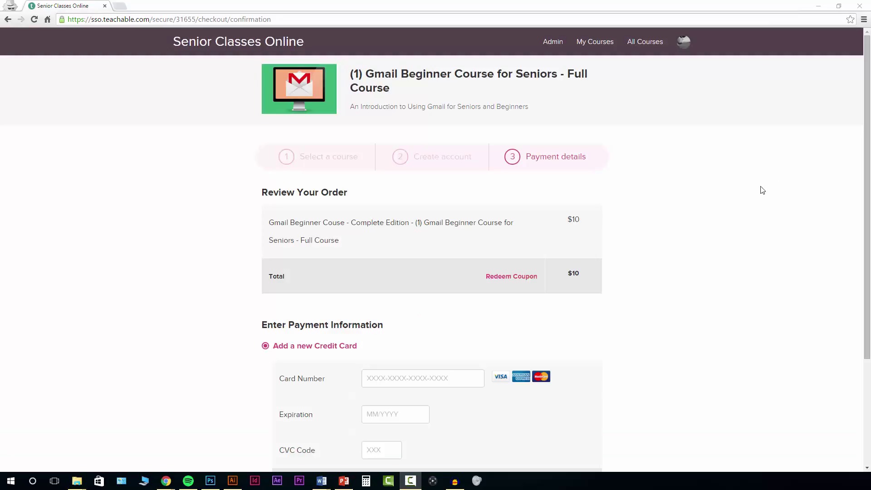
pyautogui.scroll(-1, 722, 207)
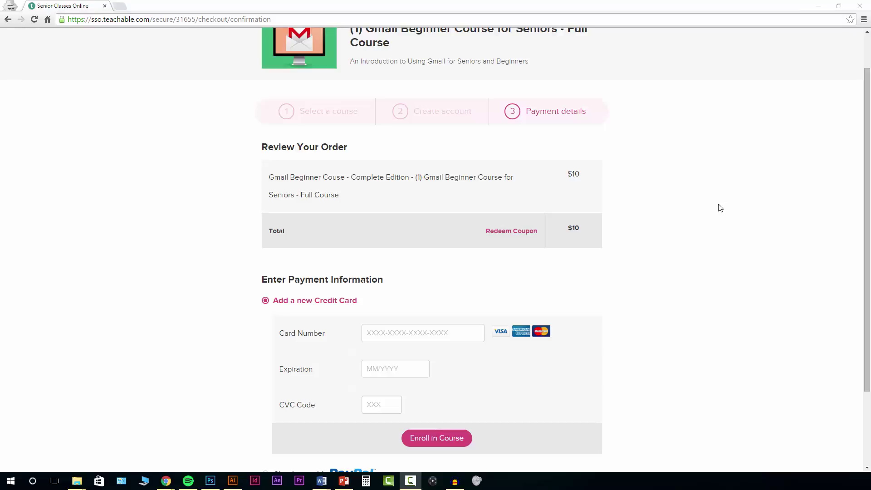
pyautogui.scroll(1, 714, 209)
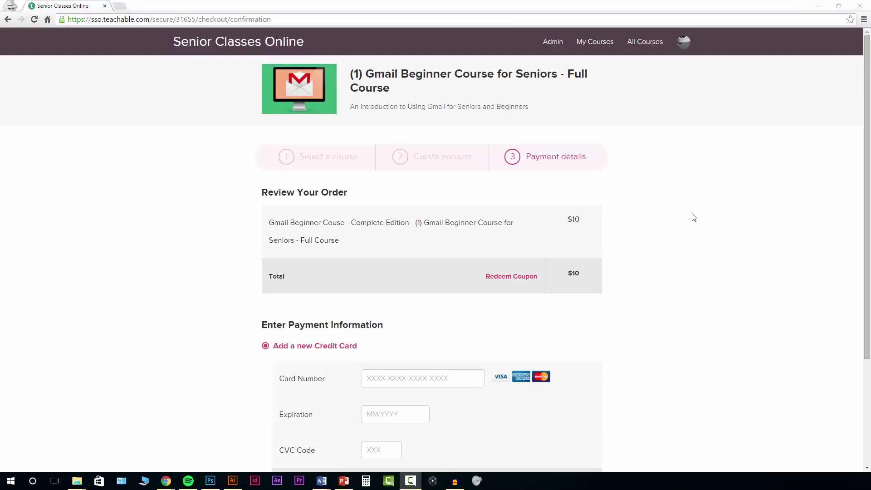
pyautogui.scroll(-1, 627, 249)
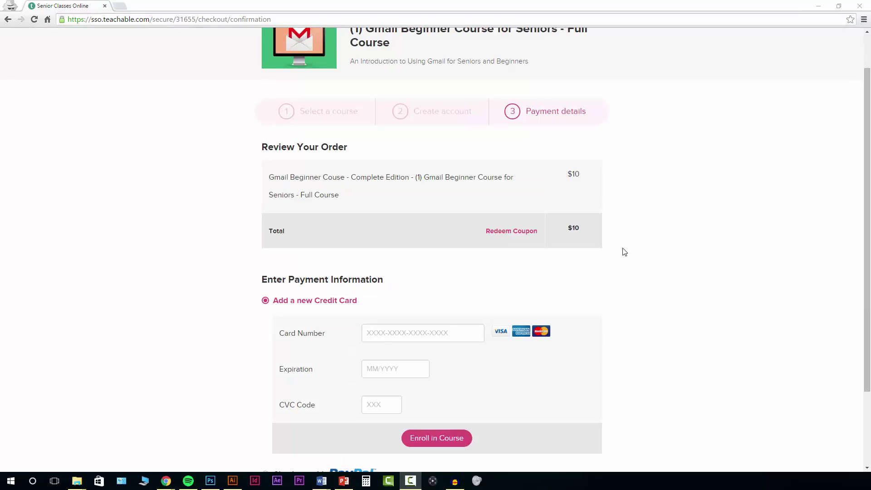
pyautogui.click(510, 232)
pyautogui.click(416, 230)
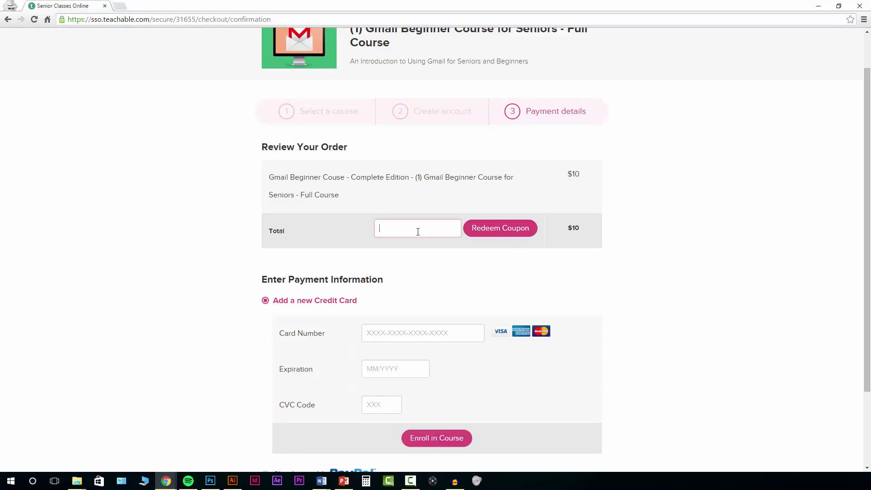
pyautogui.write('thank')
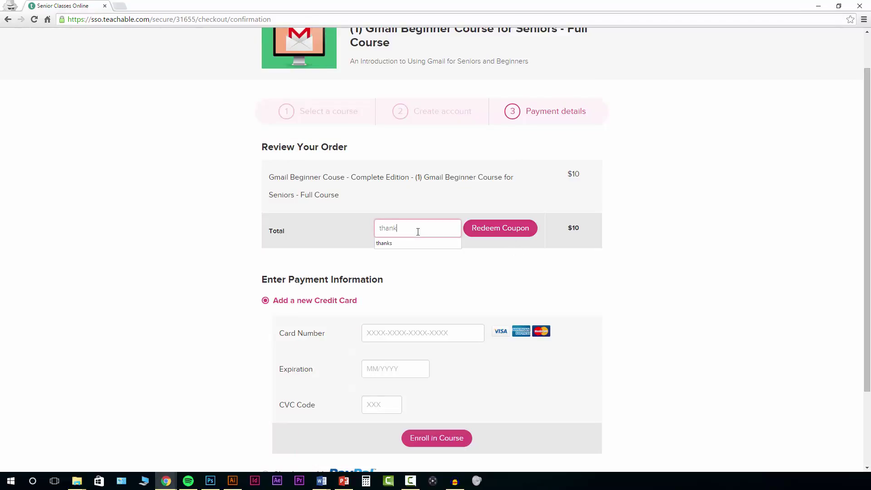
pyautogui.write('s')
# Redeem the 'thanks' coupon for $1 off, making the total $9
pyautogui.click(502, 232)
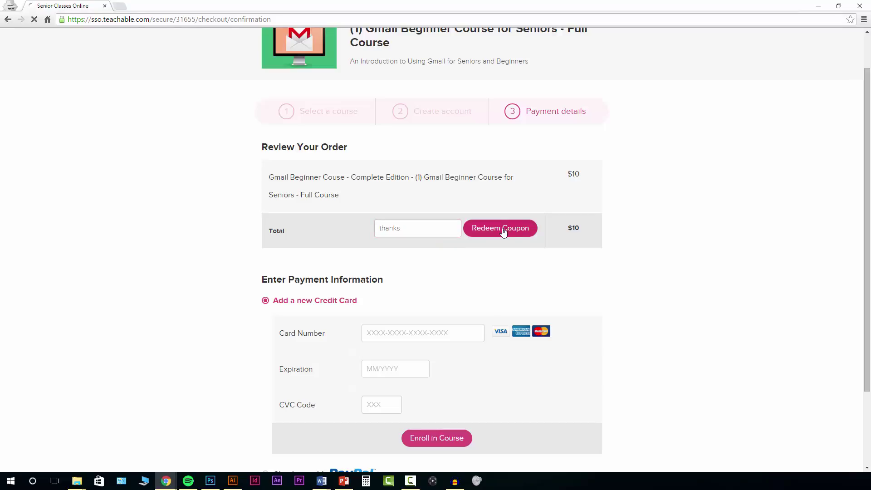
pyautogui.scroll(-1, 626, 257)
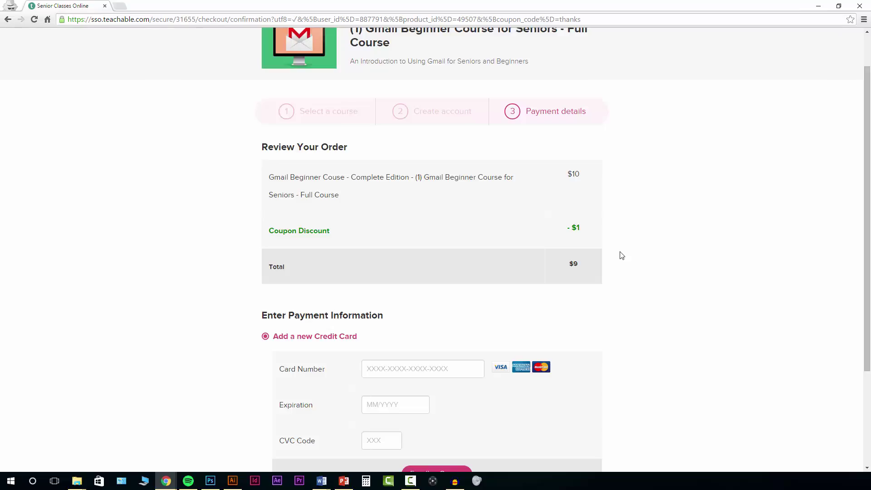
pyautogui.scroll(1, 620, 255)
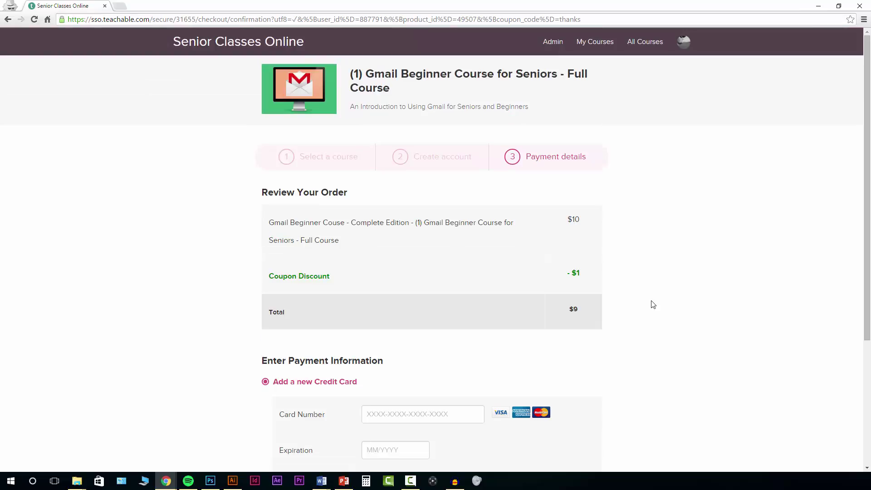